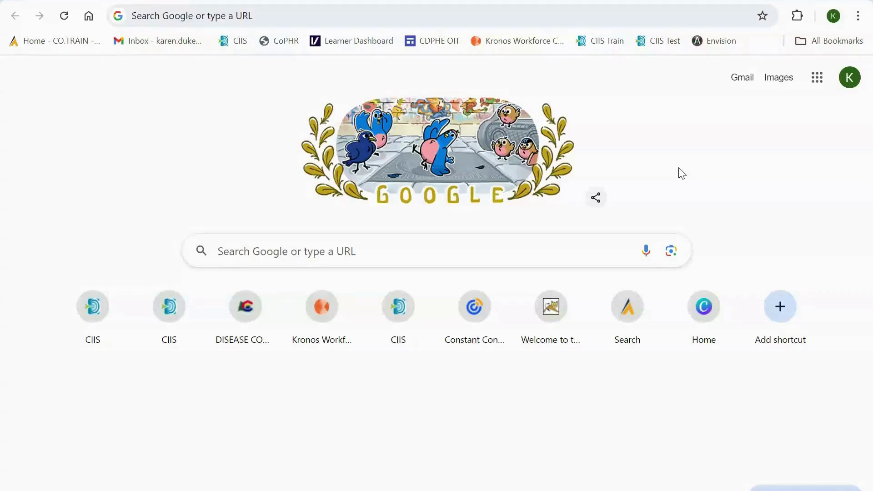
Step: Log in to the CIIS Train environment and dismiss the training notice
left_click(602, 43)
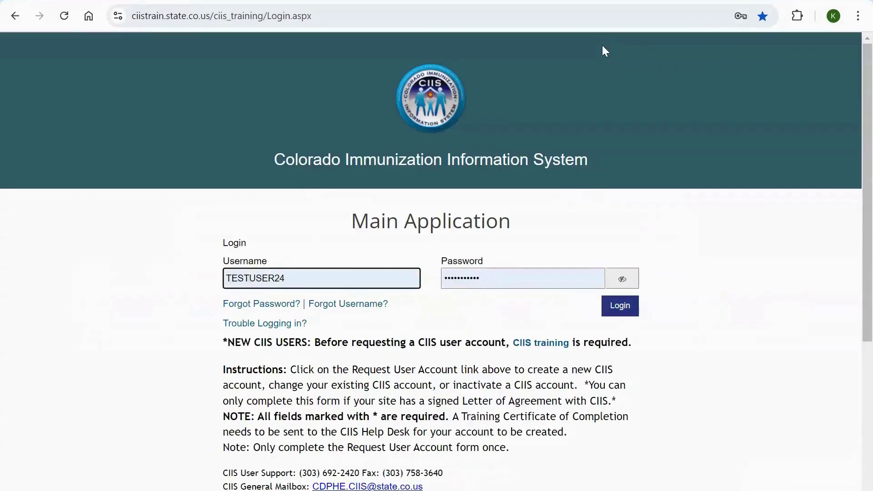
left_click(687, 292)
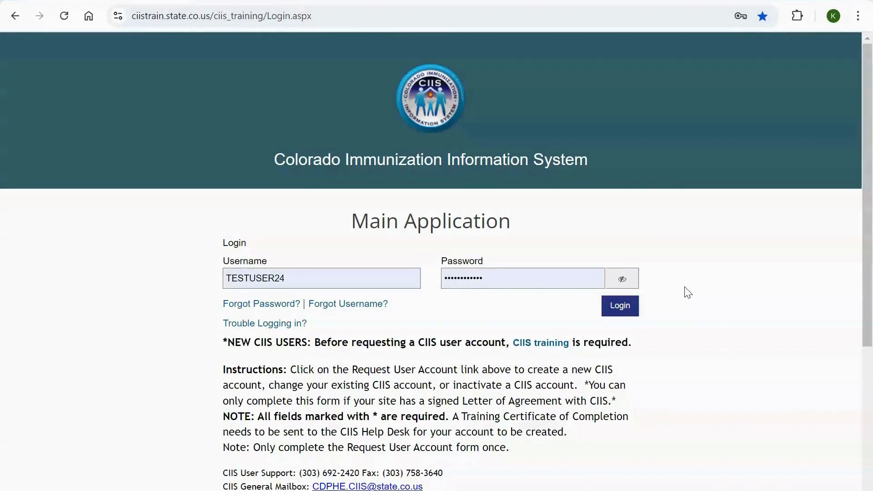
left_click(625, 310)
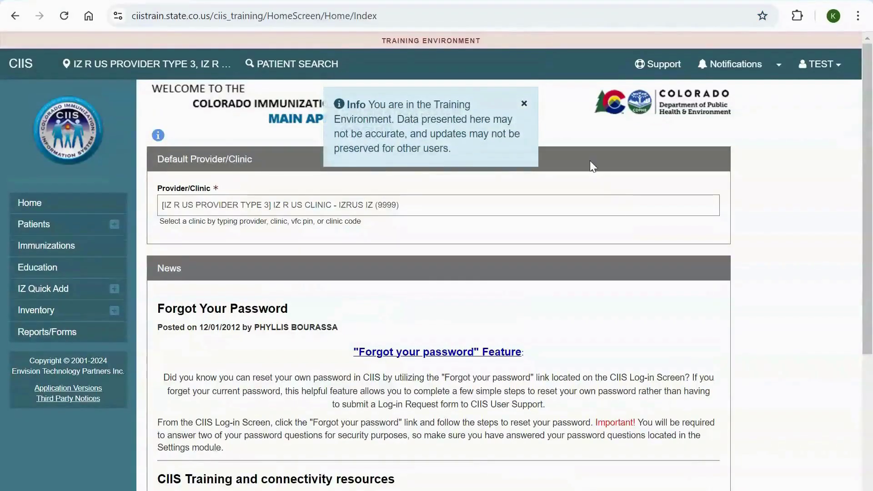
left_click(522, 104)
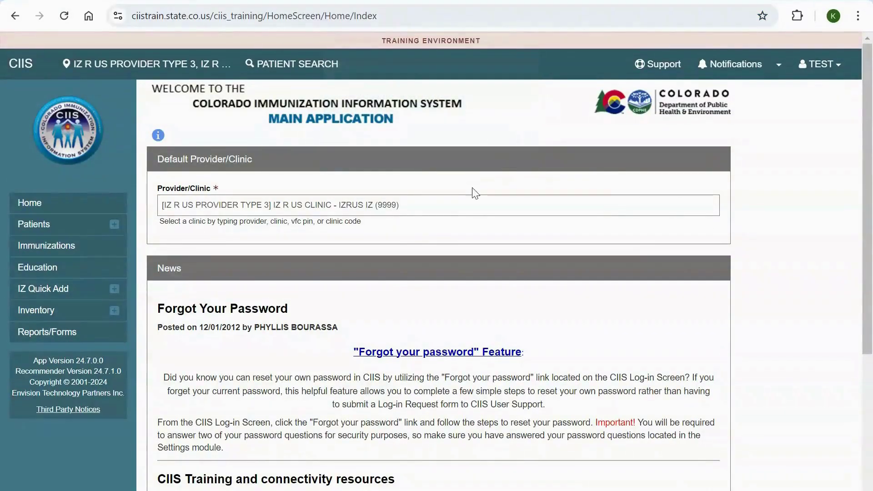
Step: Set the default Provider/Clinic to IZ R US CLINIC - IZRUS IZ (9999)
left_click(467, 206)
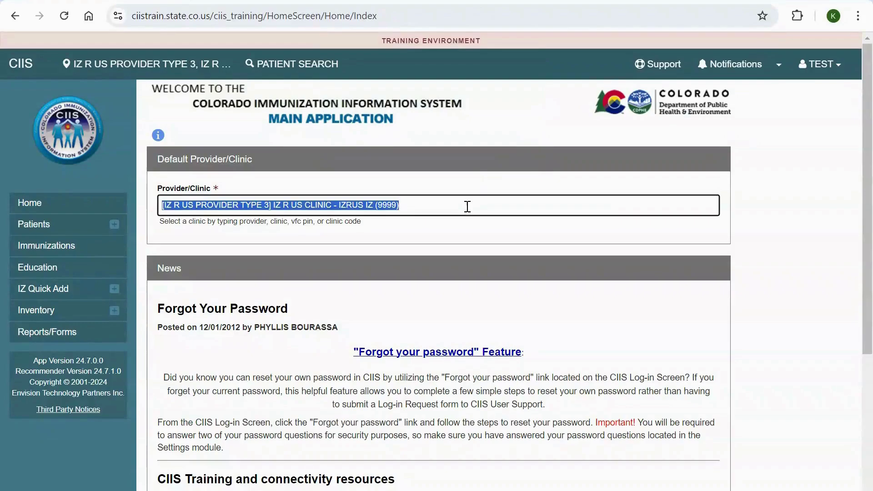
type("IZ")
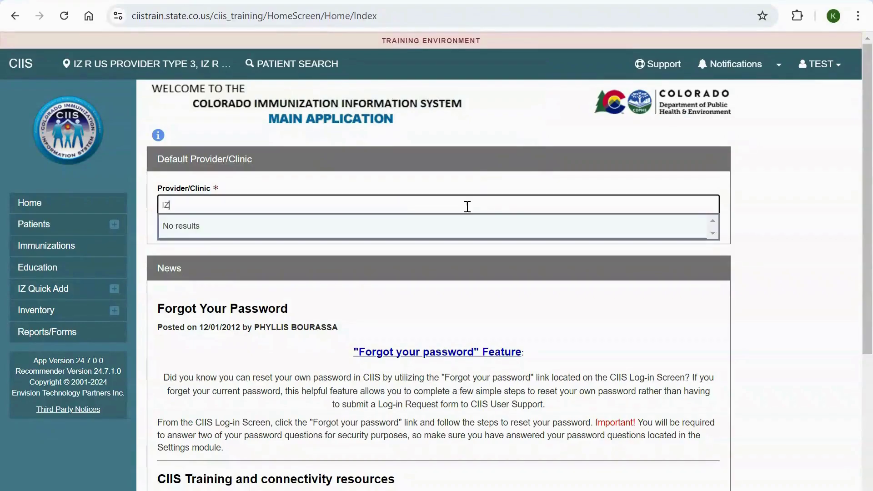
type(" R")
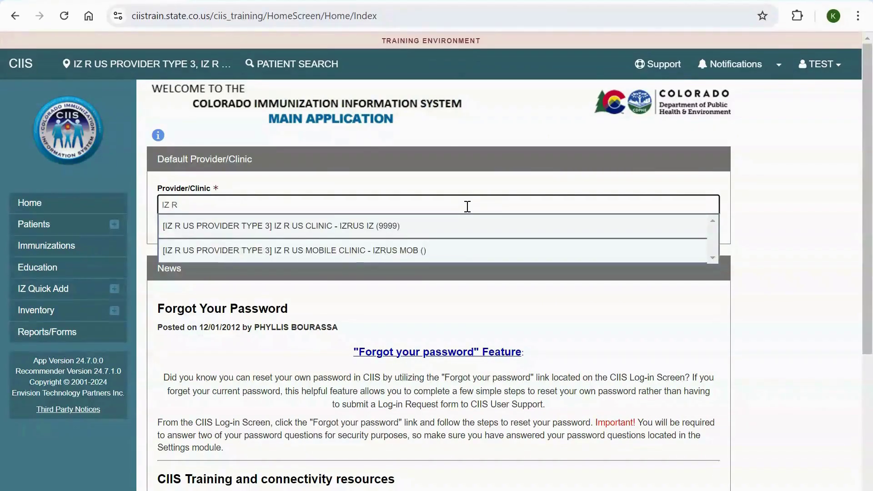
left_click(445, 226)
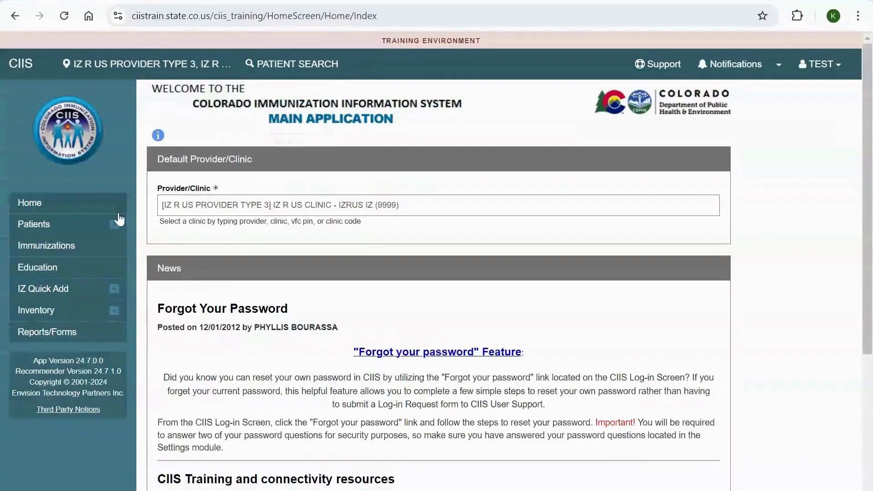
Step: In Patients > Search, enter first name ALE and date of birth 01/01/1999
left_click(115, 224)
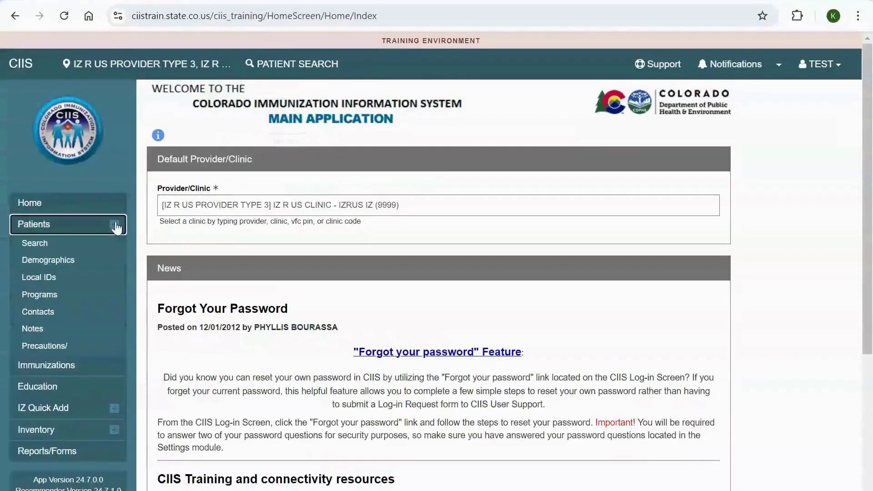
left_click(75, 247)
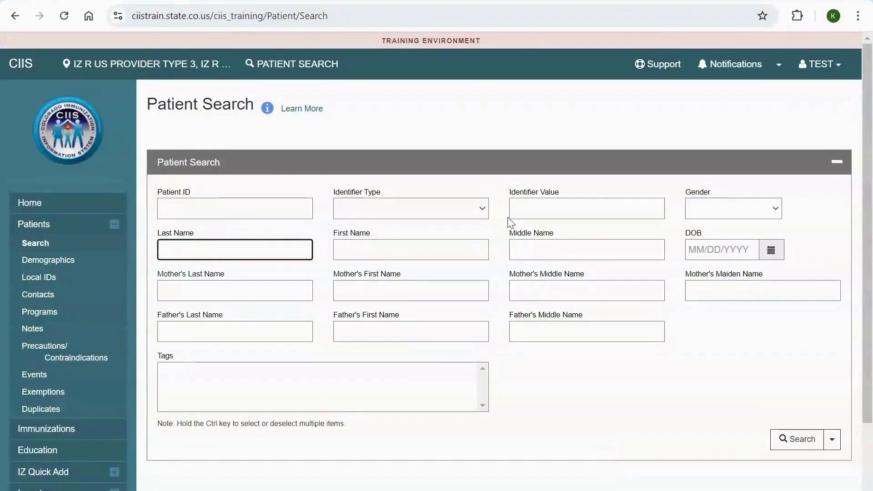
left_click(453, 248)
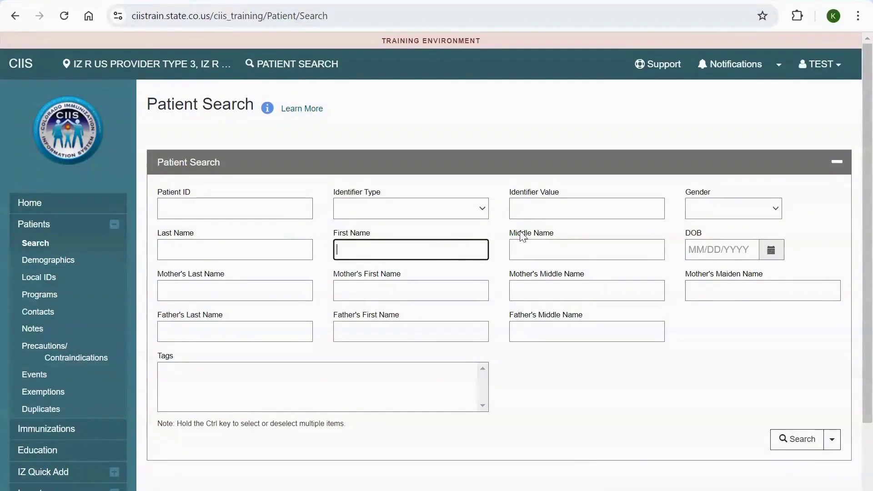
type("ALE")
key("Tab")
key("Tab")
type("0")
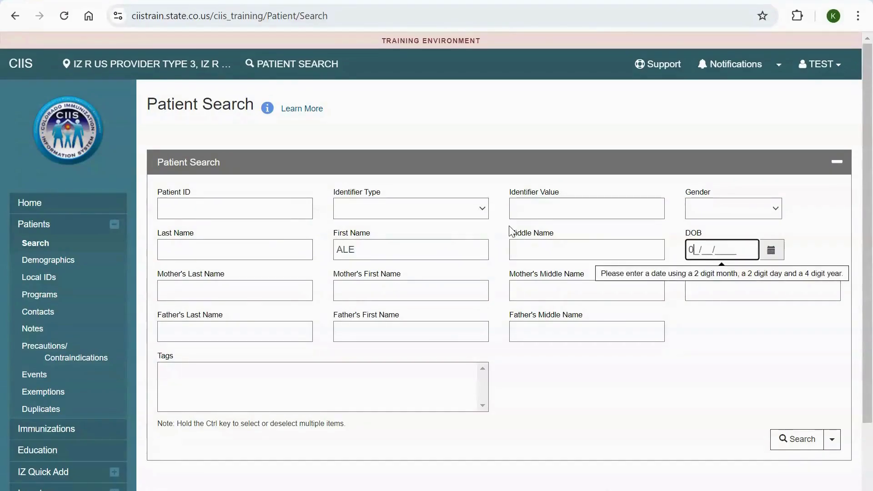
type("1/01/1999")
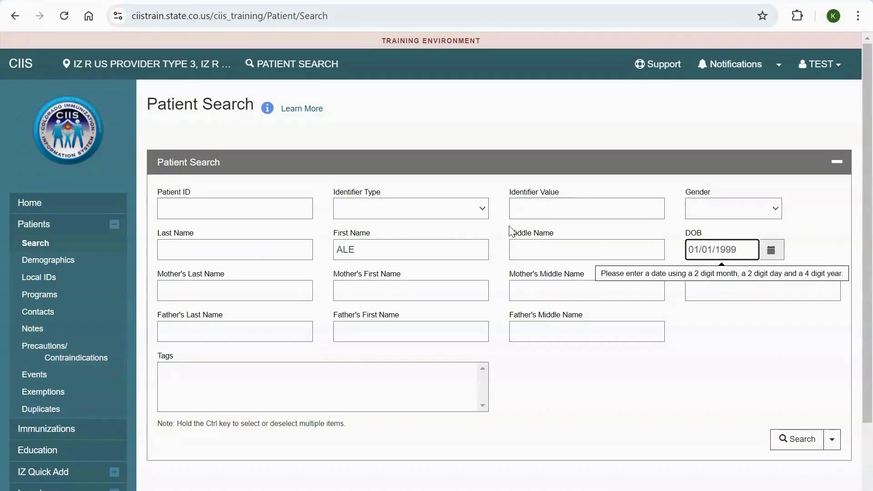
left_click(676, 399)
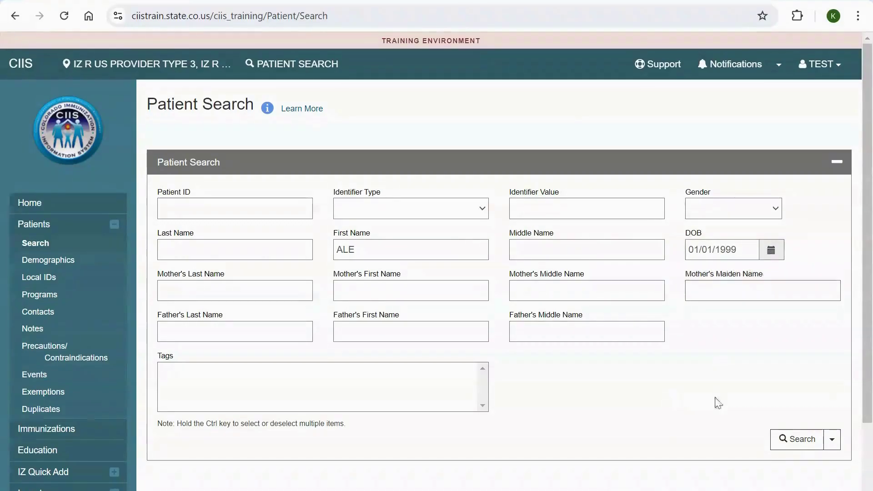
Step: Run the search, preview TEST, ALEXA M, then choose Immunizations from her row's dropdown
left_click(797, 437)
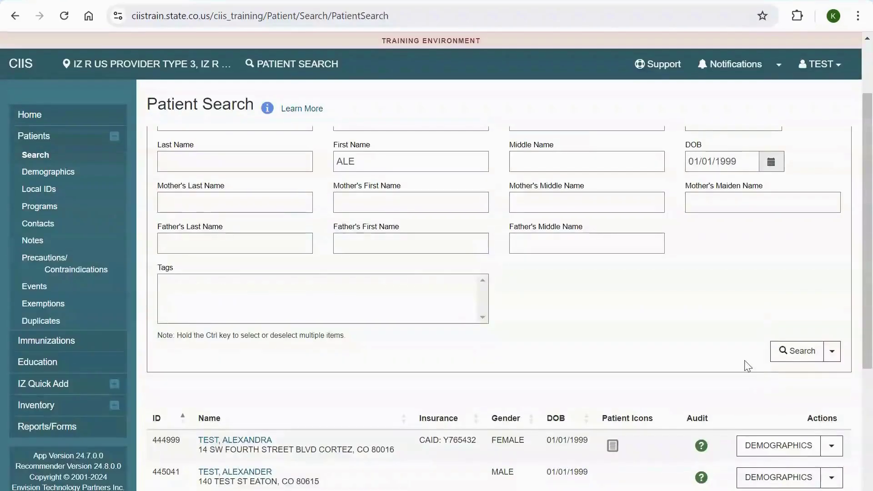
scroll(698, 316, "down", 1)
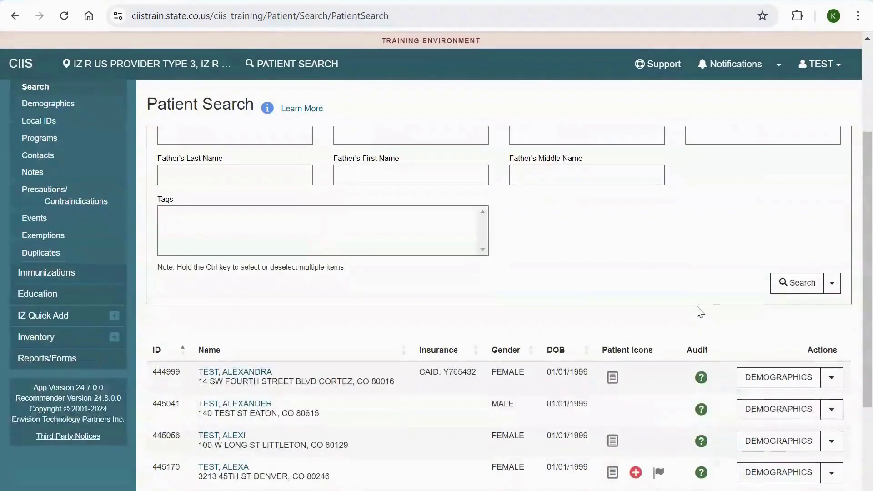
scroll(664, 332, "down", 3)
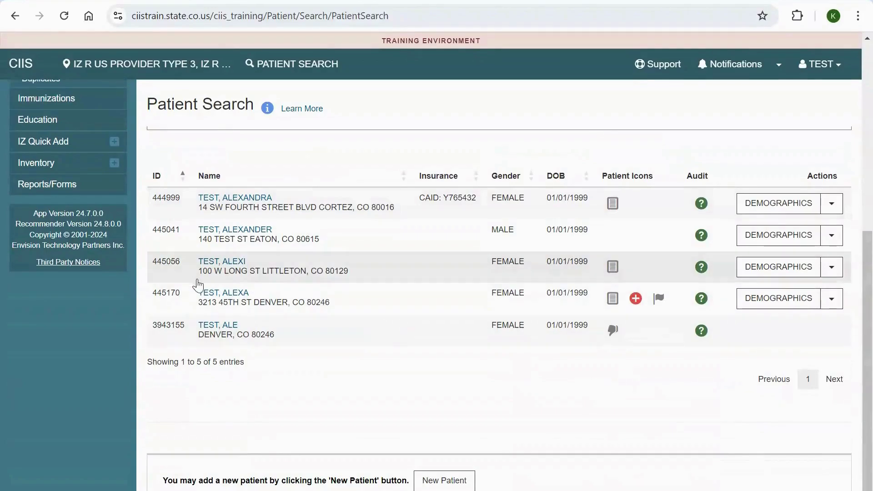
left_click(205, 294)
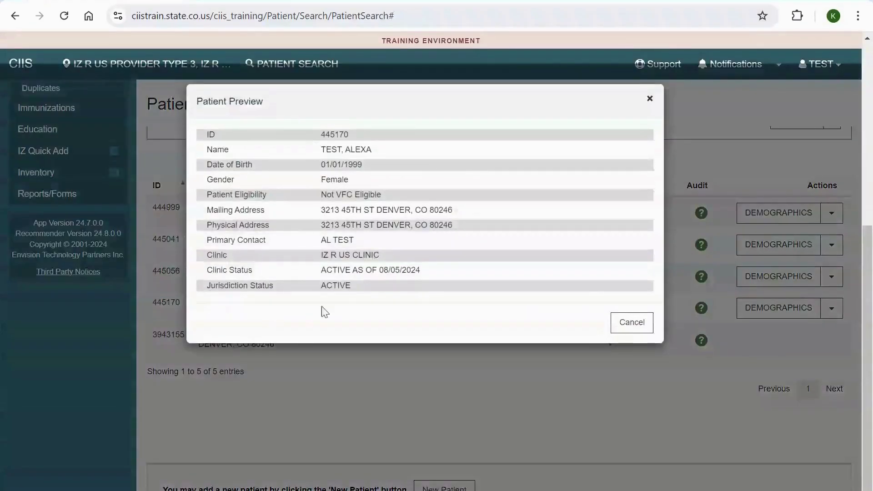
left_click(628, 328)
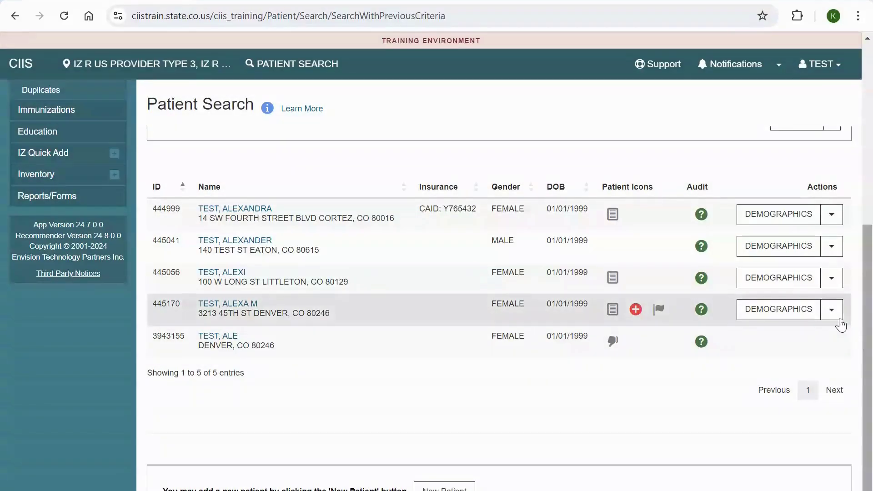
left_click(836, 315)
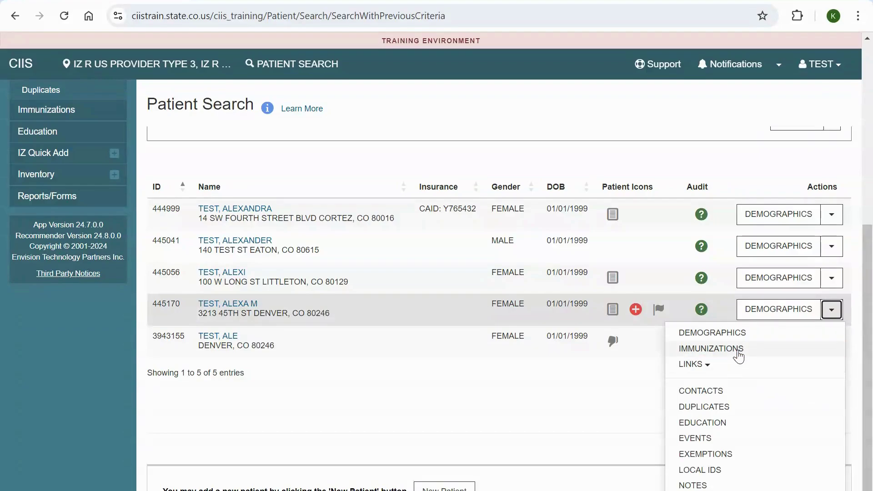
left_click(737, 351)
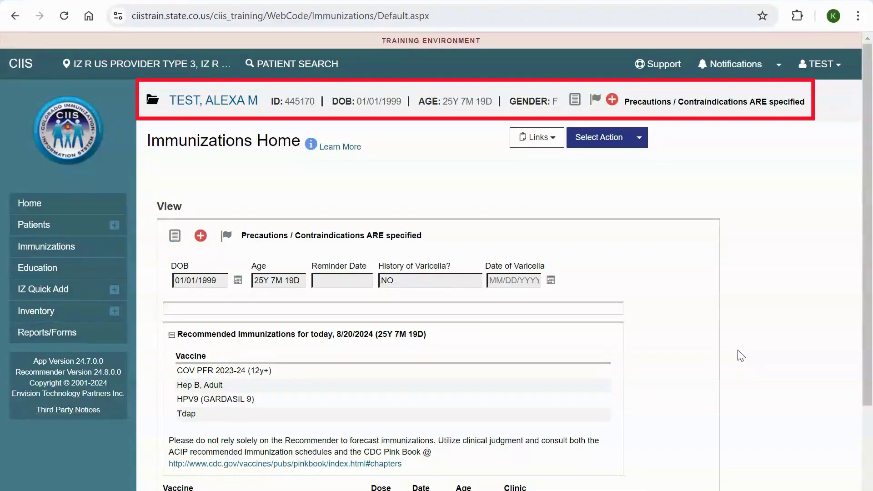
Step: Open the Links dropdown on TEST, ALEXA M's Immunizations Home
left_click(557, 147)
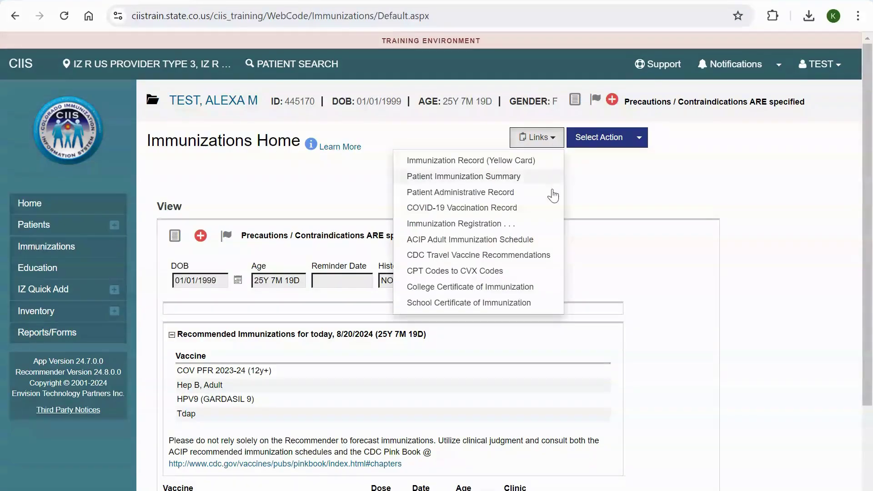
Step: Generate the School Certificate of Immunization PDF, view it maximized, then close it
left_click(547, 305)
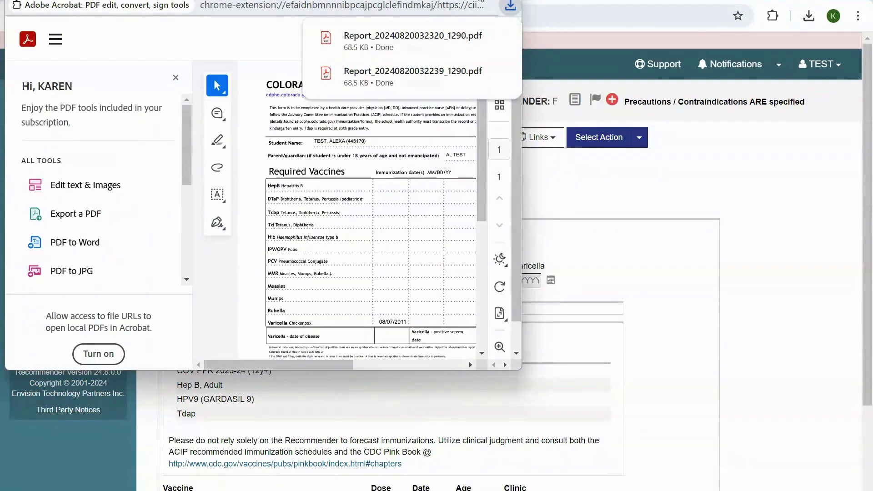
key("super+Up")
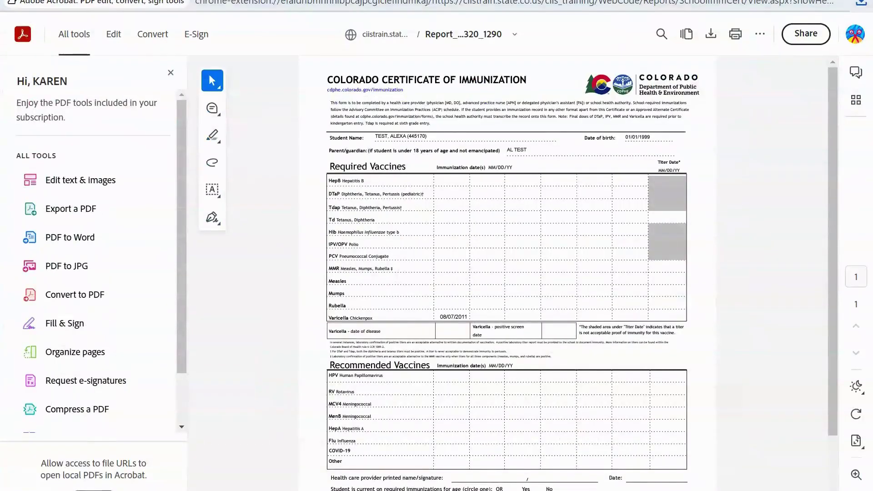
key("ctrl+w")
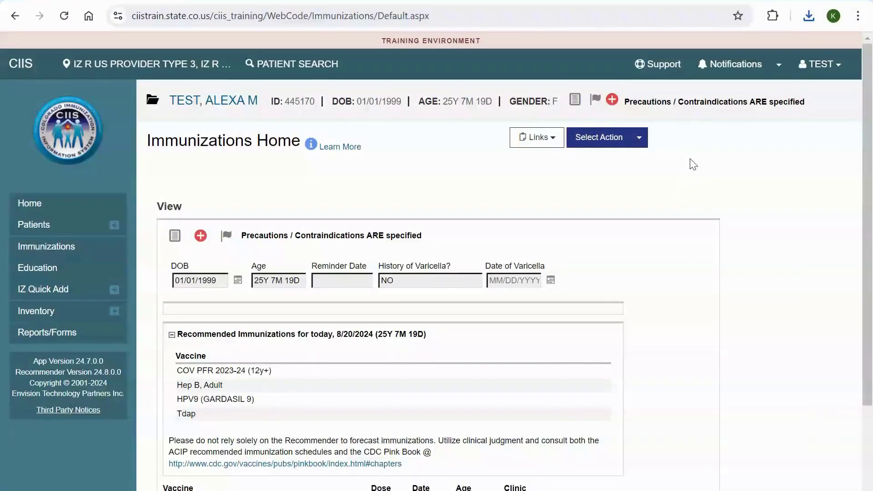
left_click(639, 138)
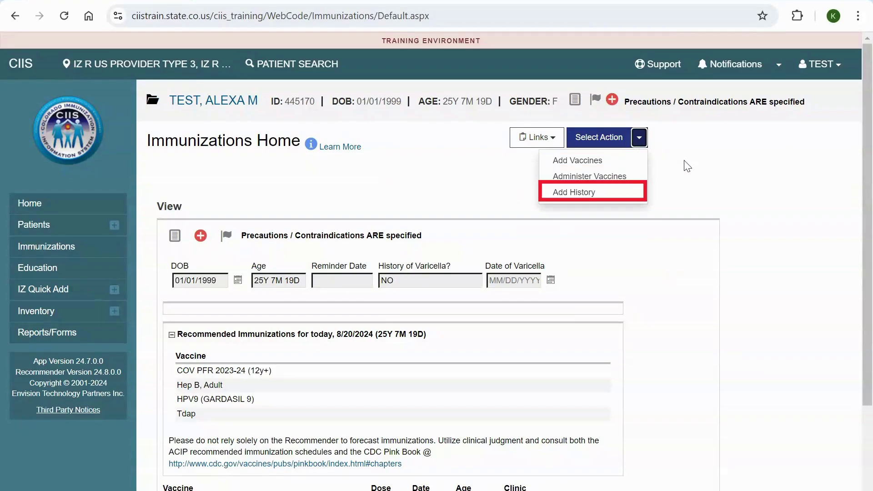
left_click(649, 143)
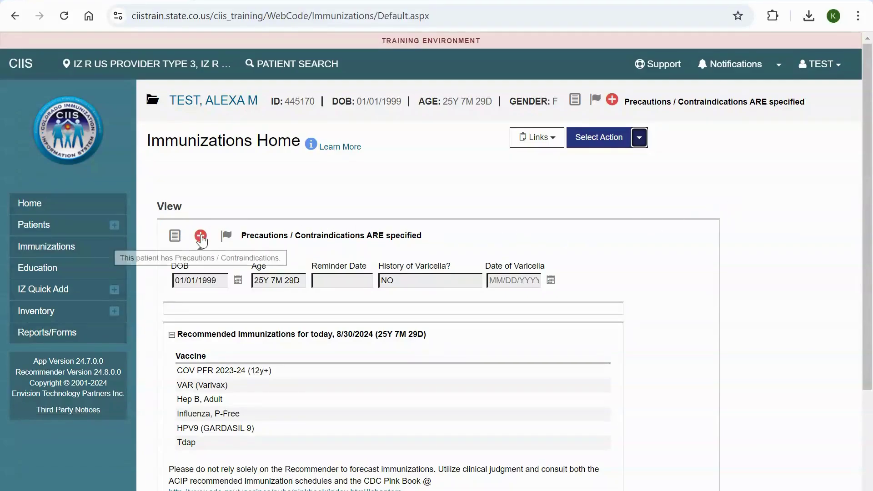
mouse_move(179, 244)
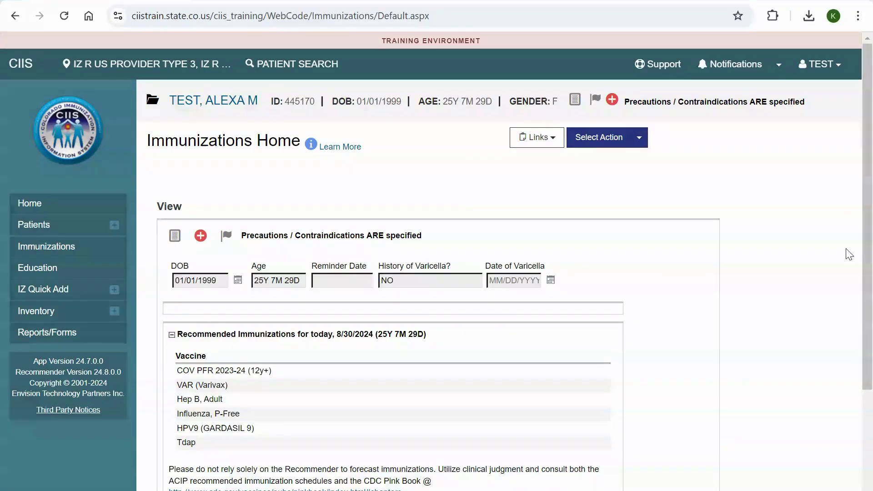
scroll(678, 331, "down", 3)
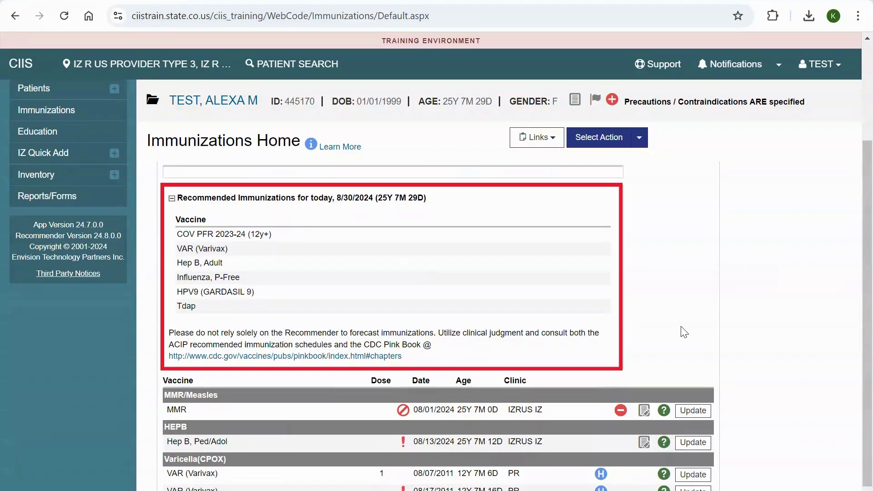
Step: Inspect the vaccine history row icons, including the 08/13/2024 Hep B dose's lot-expired condition
scroll(748, 322, "down", 1)
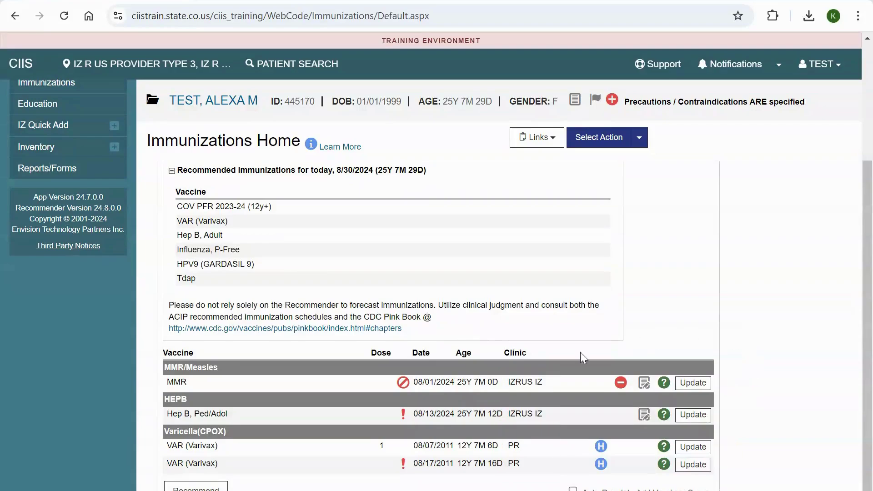
mouse_move(526, 385)
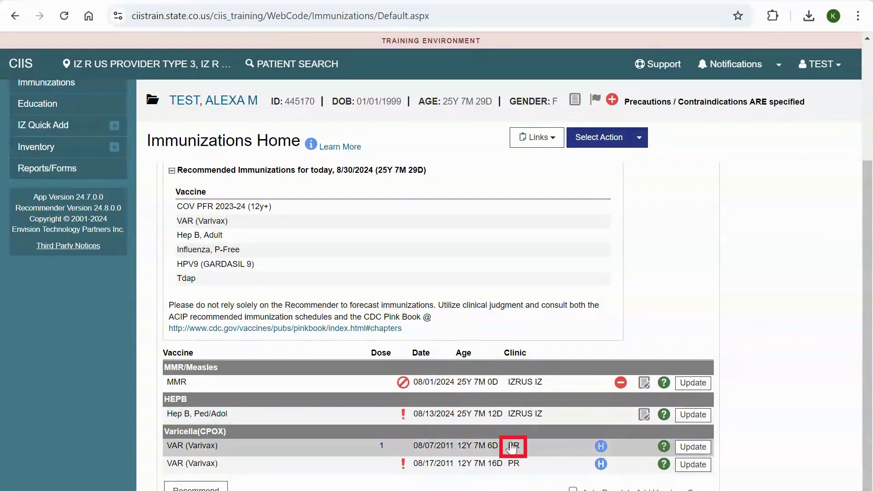
mouse_move(513, 448)
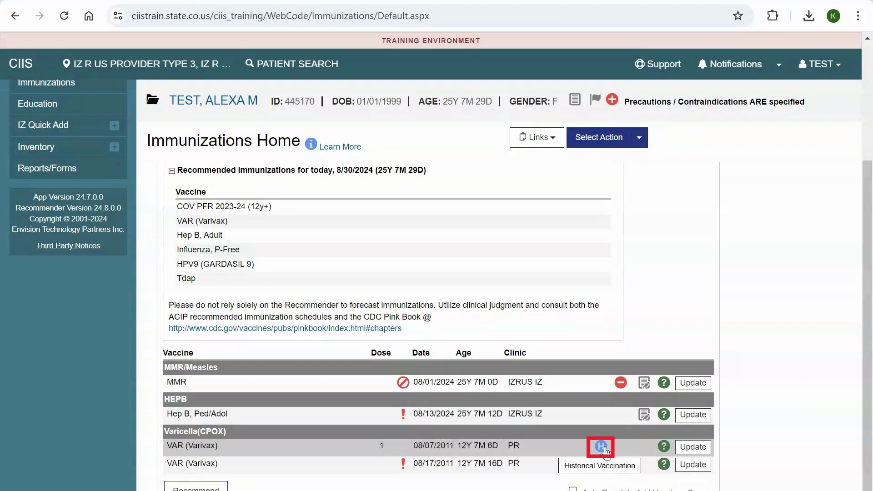
mouse_move(664, 449)
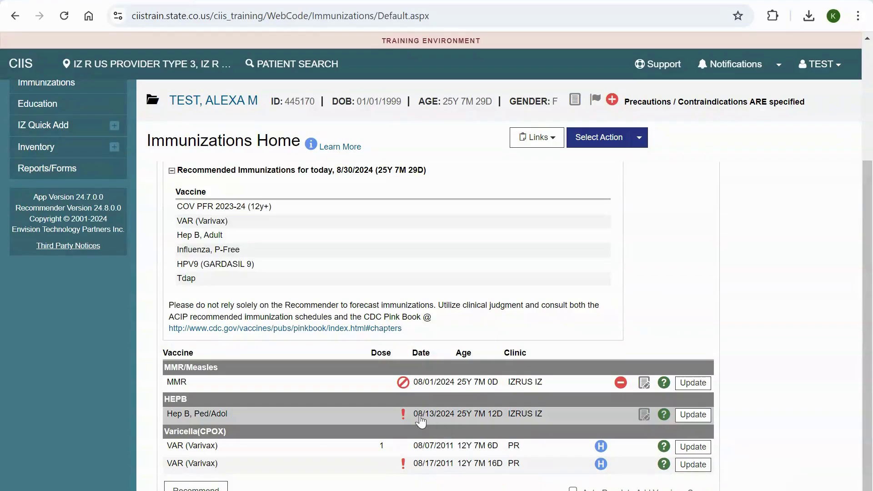
mouse_move(405, 416)
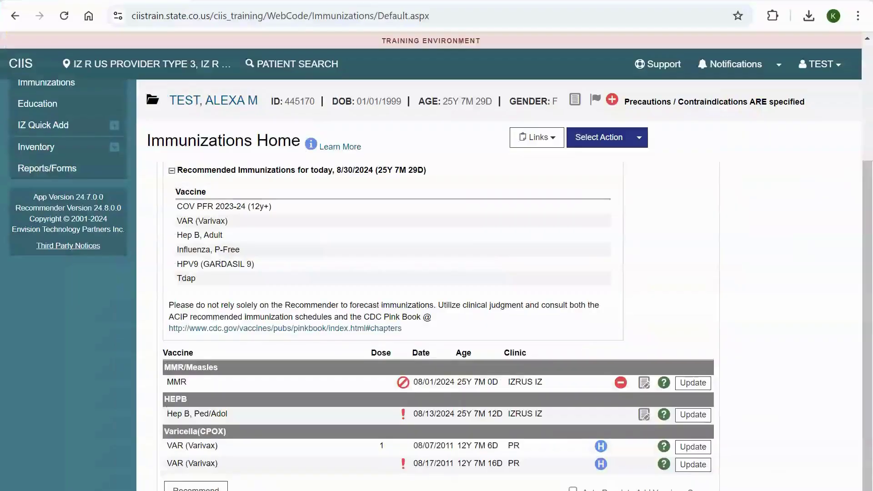
Step: Open the Recommender summary, scroll through its precautions and recommendations, then close it
left_click(195, 486)
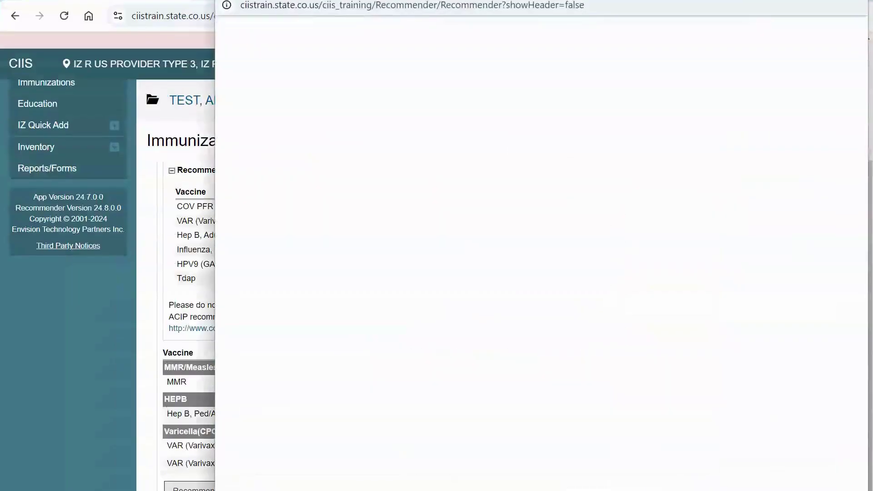
scroll(833, 295, "down", 3)
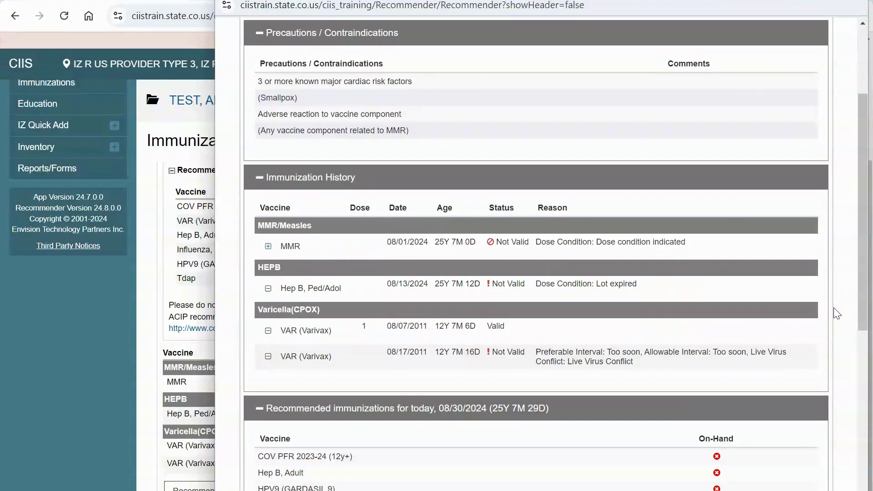
scroll(833, 307, "down", 2)
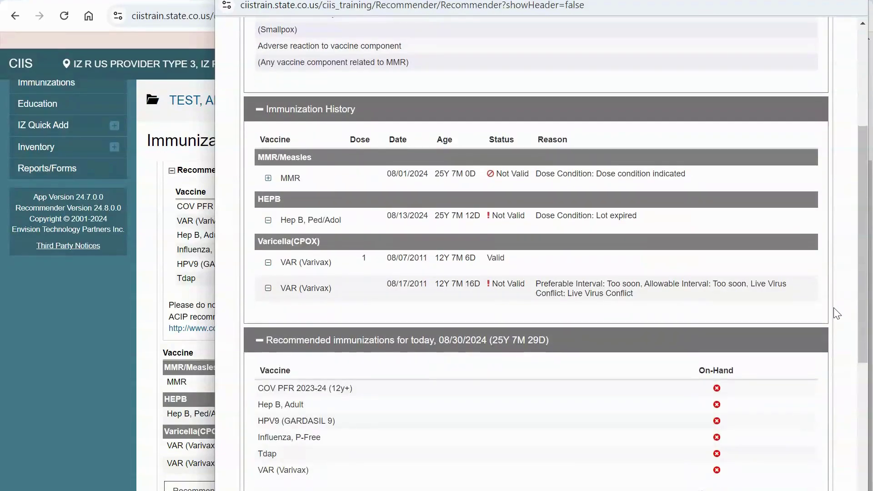
key("ctrl+w")
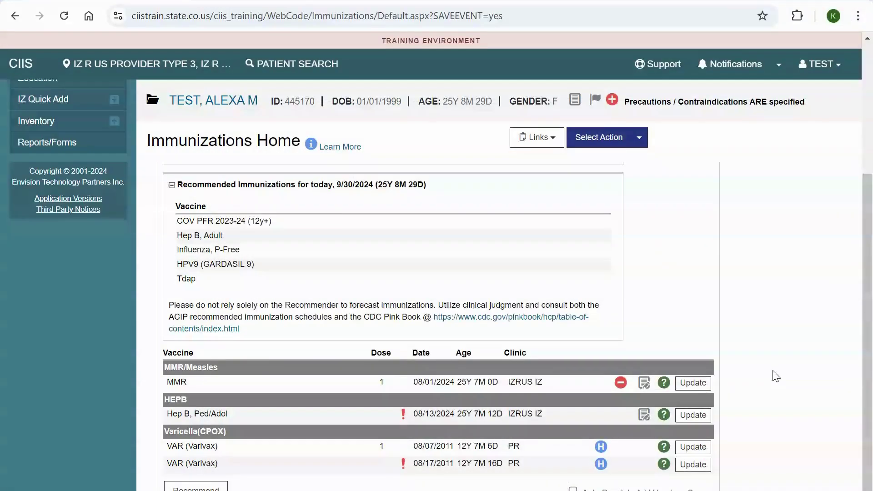
Step: Open the 08/01/2024 MMR dose for editing and check its save options without saving
left_click(701, 384)
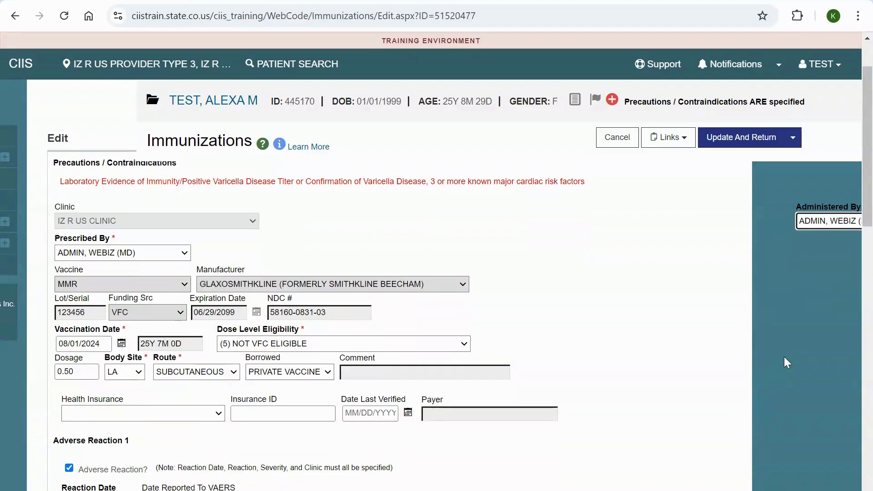
left_click(796, 141)
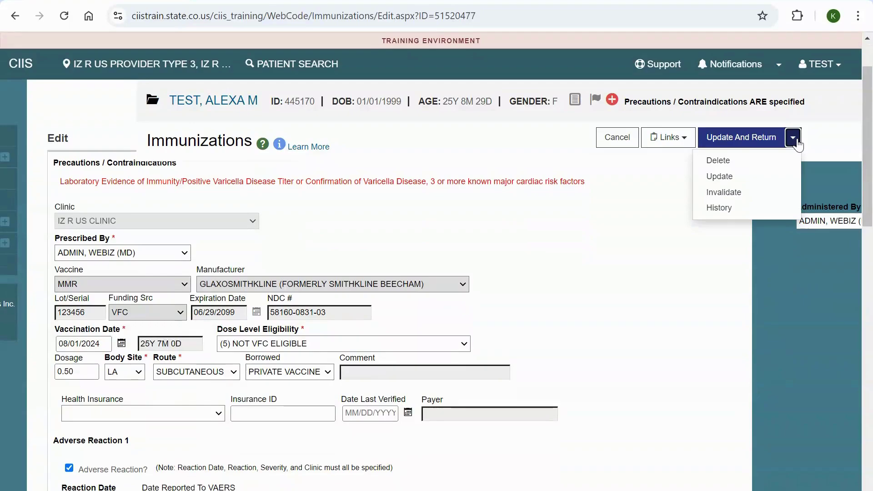
left_click(798, 145)
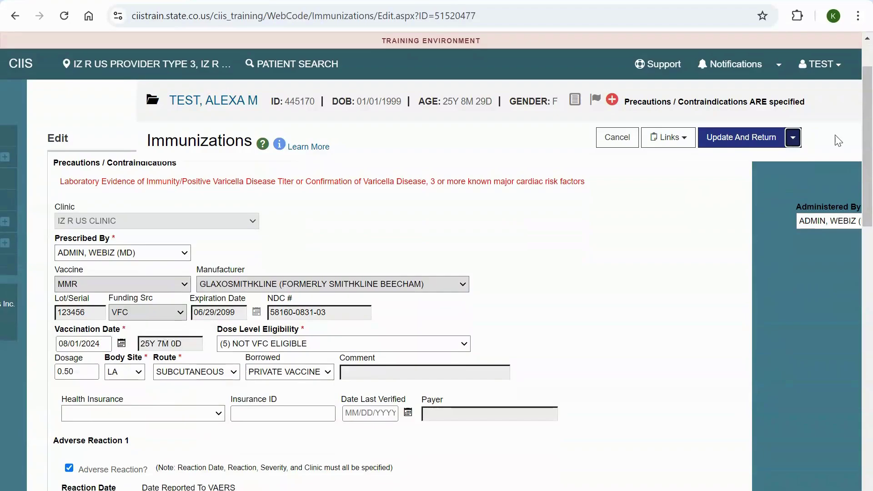
Step: Scroll through the rest of the MMR edit form
scroll(750, 341, "down", 10)
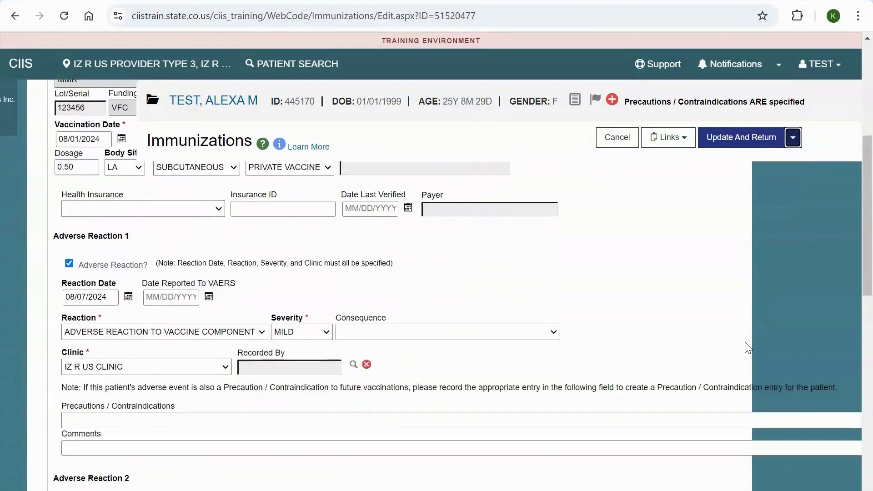
scroll(746, 347, "down", 7)
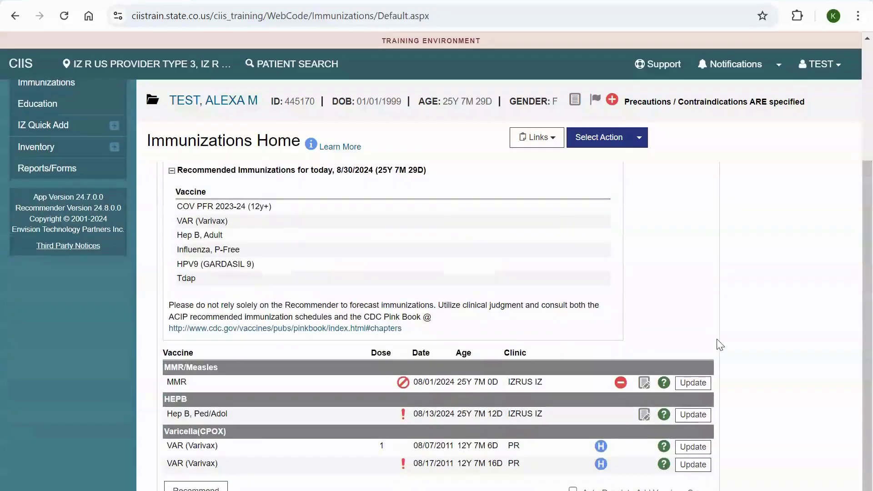
Step: Open the 08/07/2011 VAR dose and mark an adverse reaction dated 08/30/2024
left_click(693, 447)
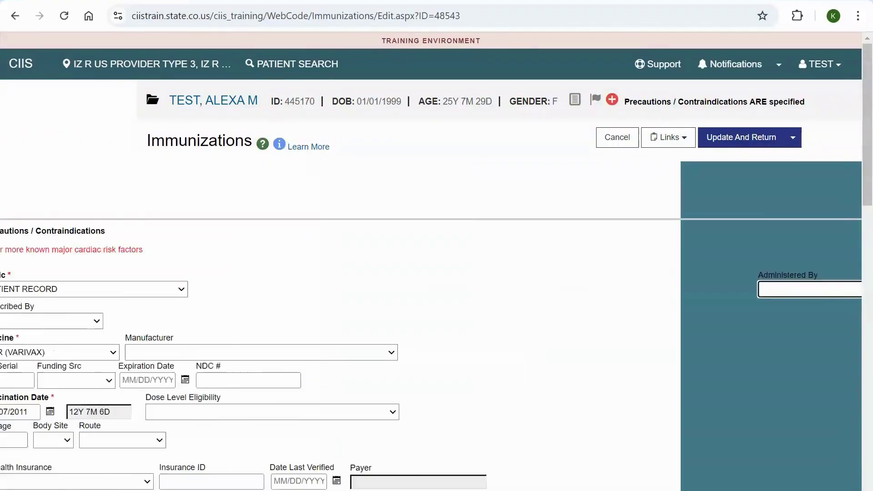
scroll(732, 345, "down", 5)
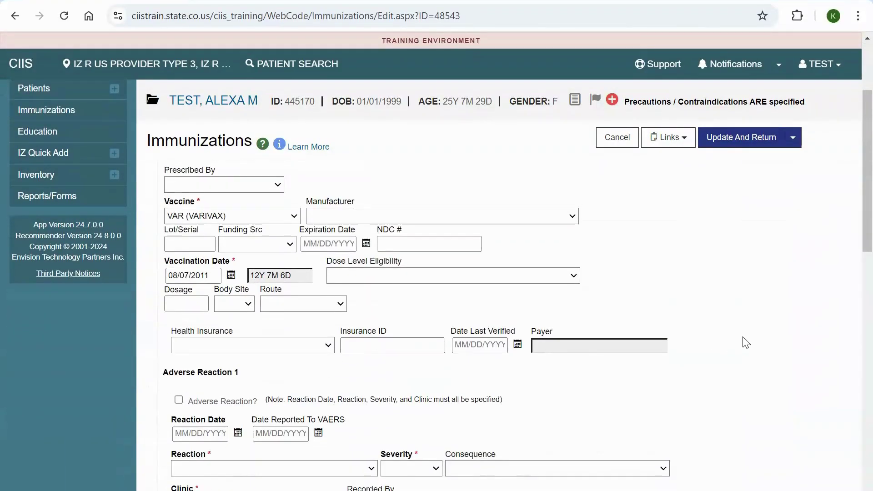
scroll(748, 341, "down", 1)
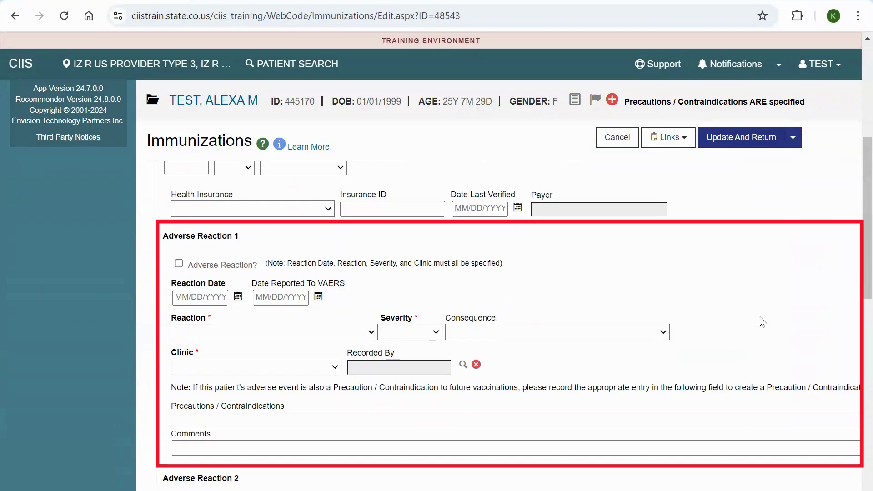
left_click(213, 298)
type("08/30/2024")
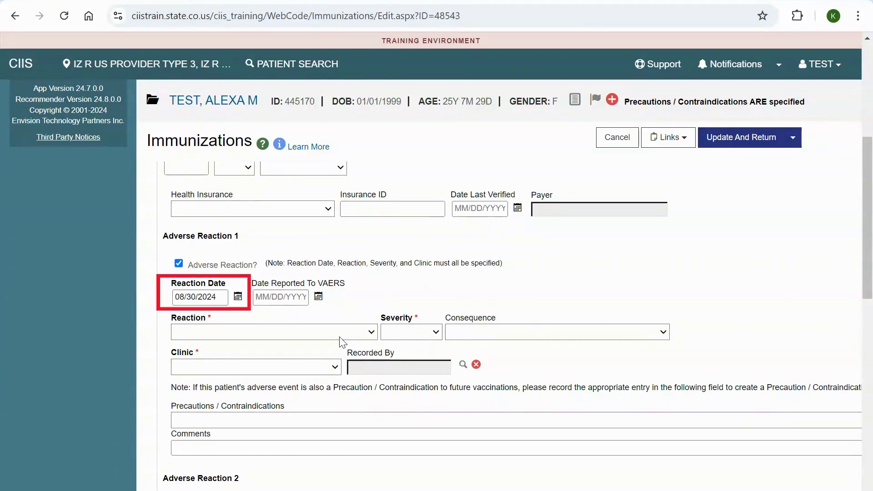
Step: Set reaction to Adverse Reaction to Vaccine Component, severity MODERATE, clinic IZ R US CLINIC
left_click(339, 337)
left_click(348, 55)
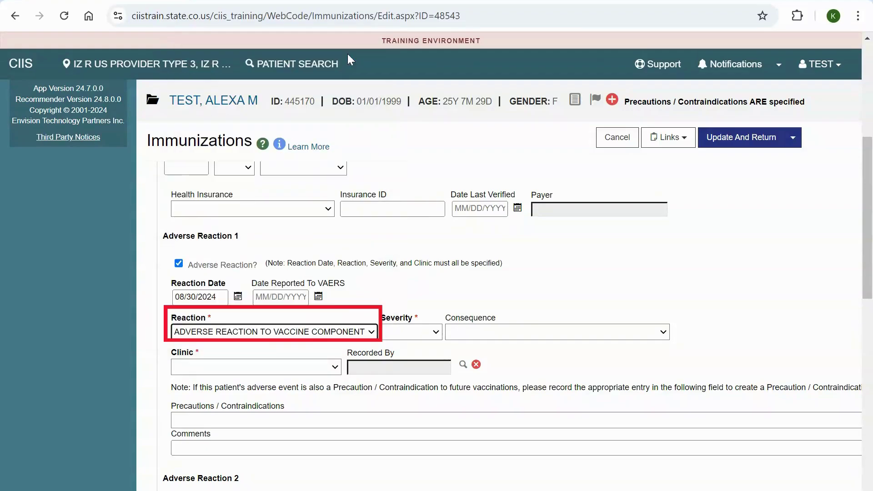
left_click(425, 337)
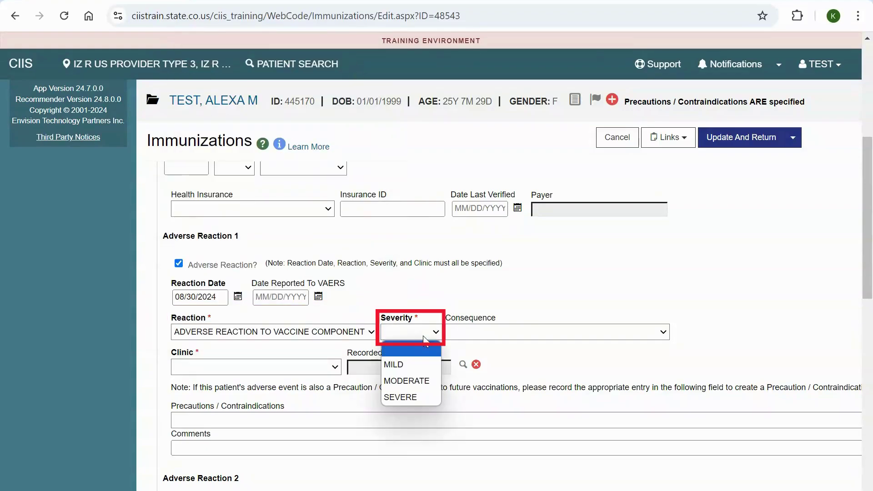
left_click(405, 380)
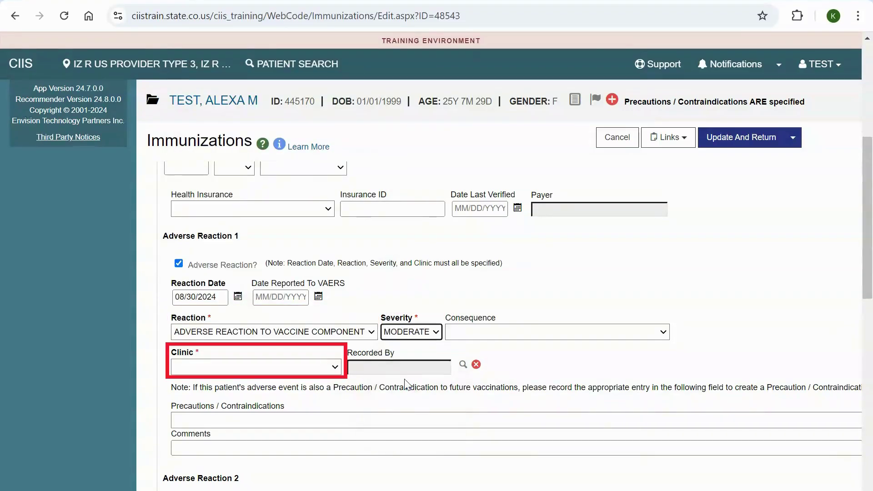
left_click(316, 370)
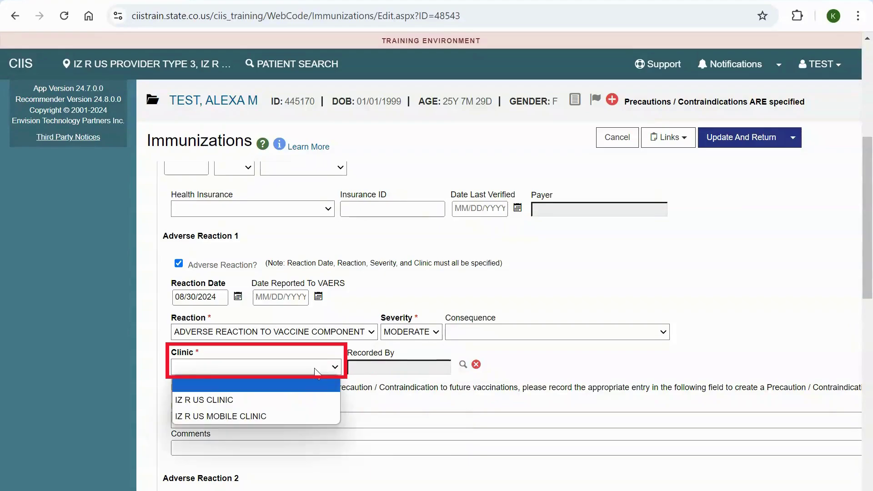
left_click(293, 399)
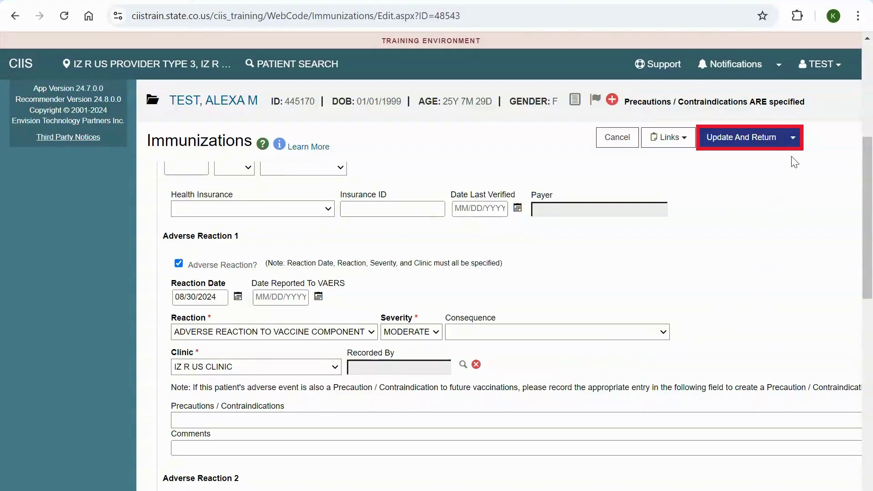
Step: Save the adverse reaction with Update from the save options
left_click(793, 142)
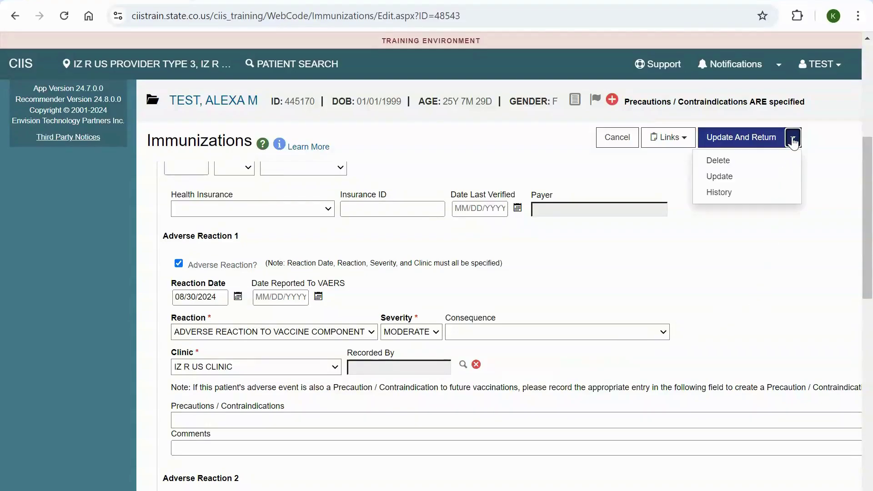
left_click(751, 177)
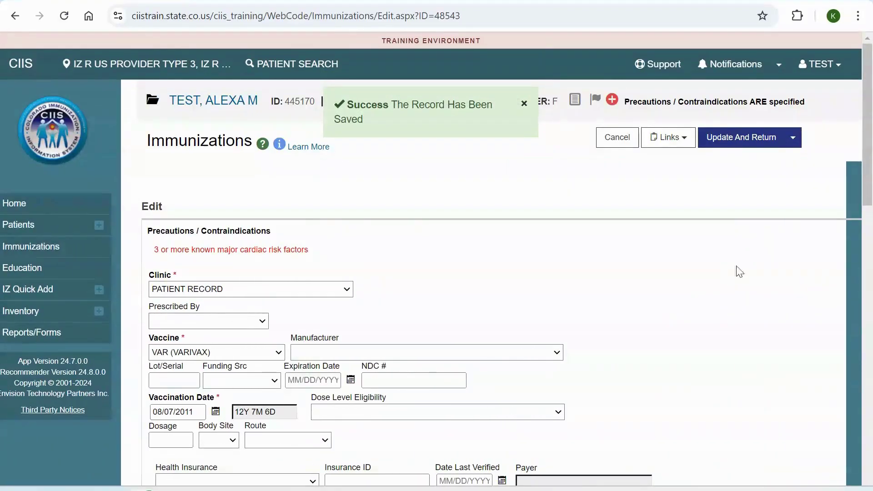
left_click(688, 144)
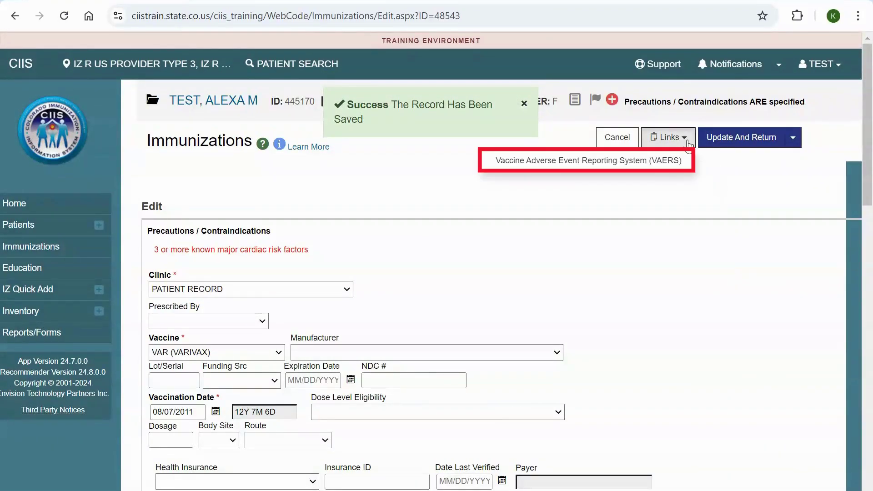
Step: Launch the Vaccine Adverse Event Reporting System (VAERS) from the Links menu to its Patient Information form
left_click(653, 169)
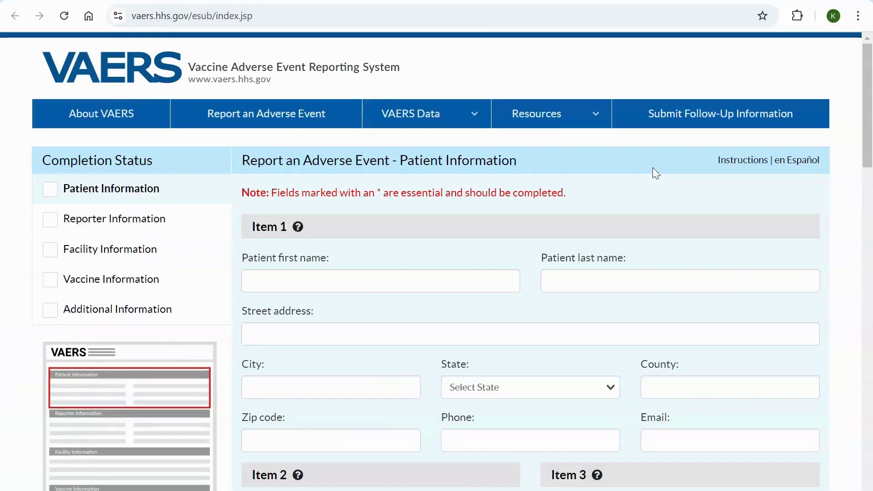